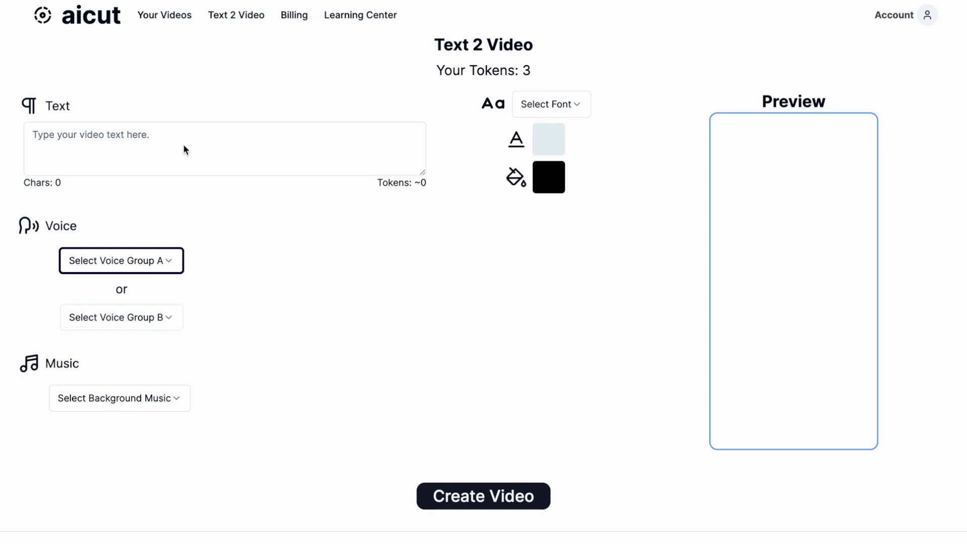
- Enter 'Welcome to our platform.' as the video's caption text
left_click(182, 146)
type("We")
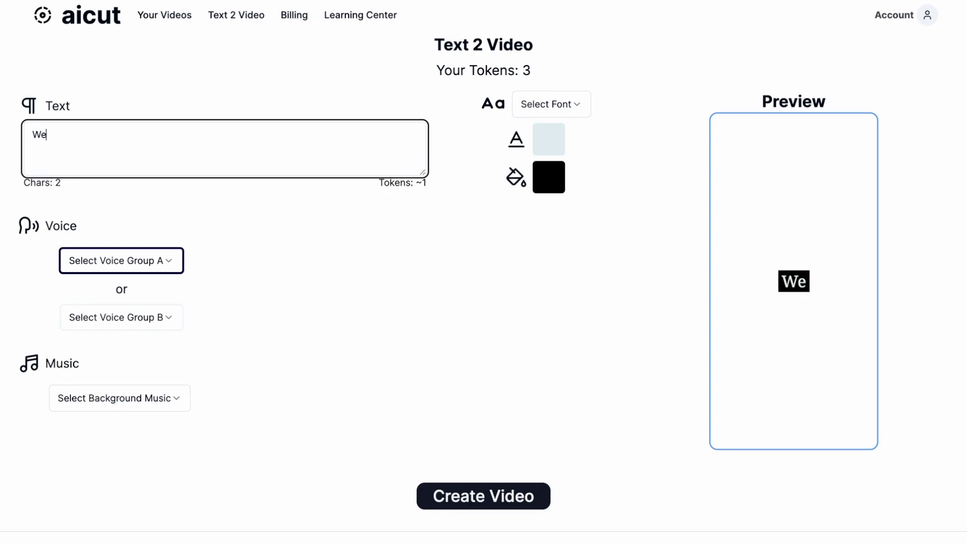
type("lcome to o")
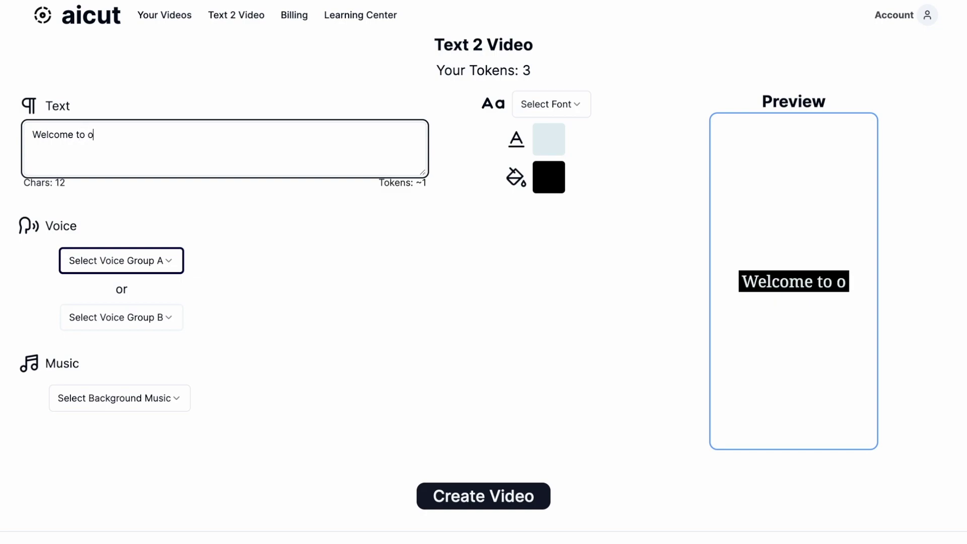
type("ur platfor")
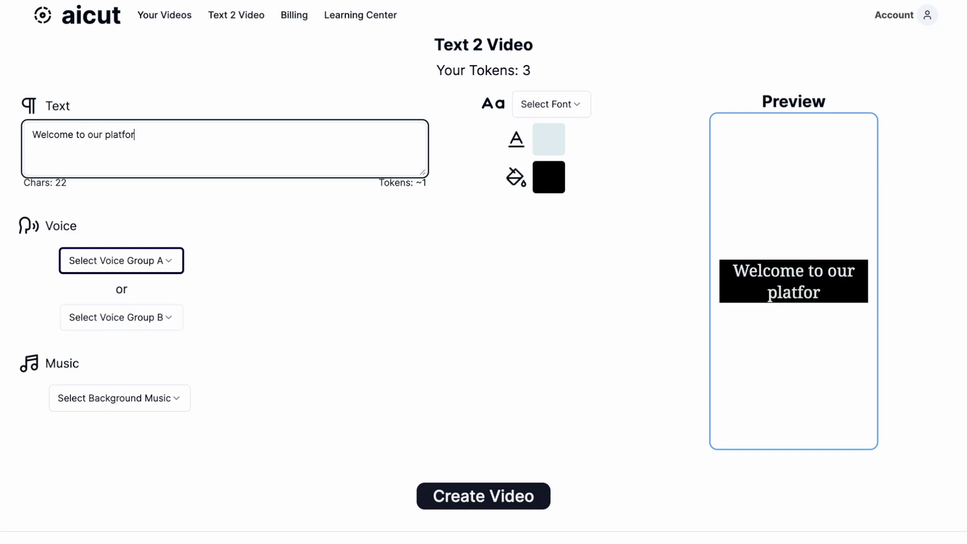
type("m.")
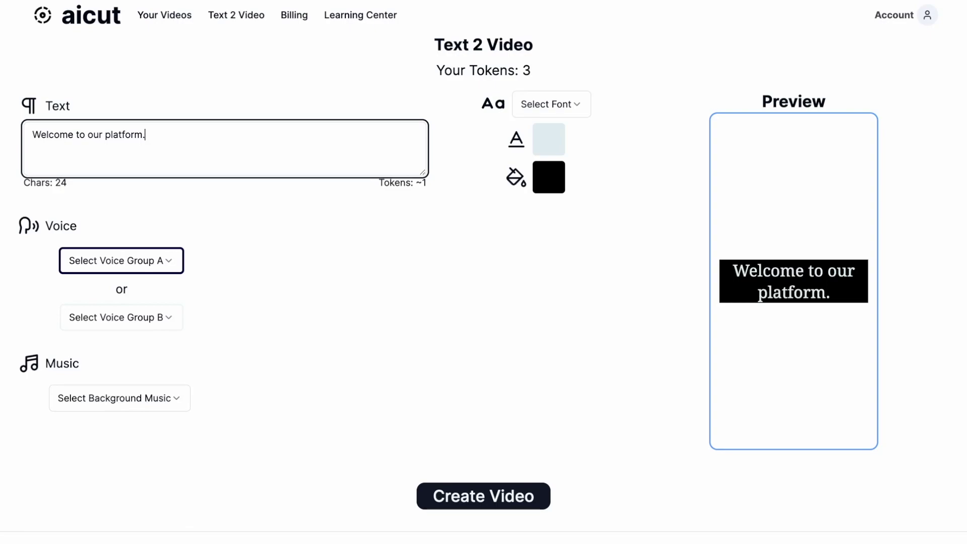
left_click(171, 257)
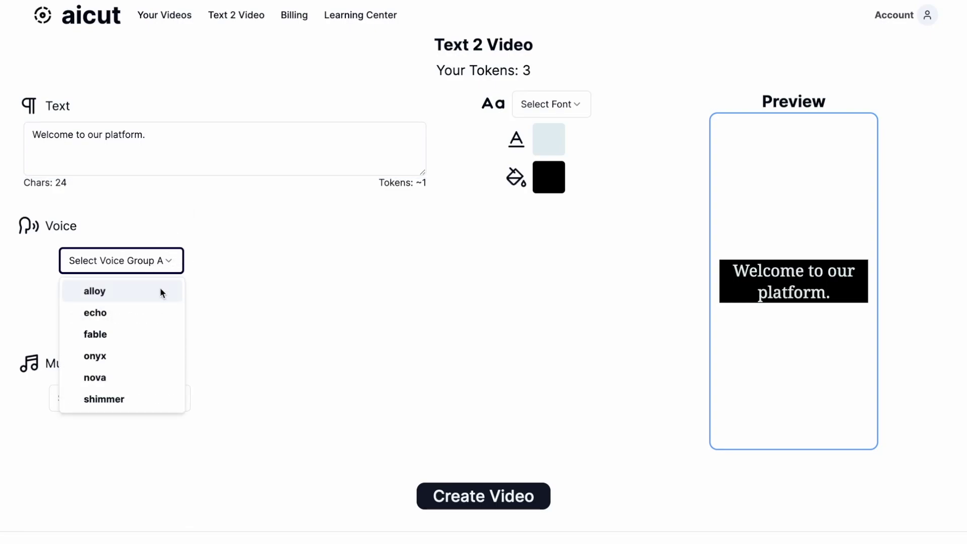
- Pick Matilda from voice group B and play her voice sample
left_click(204, 348)
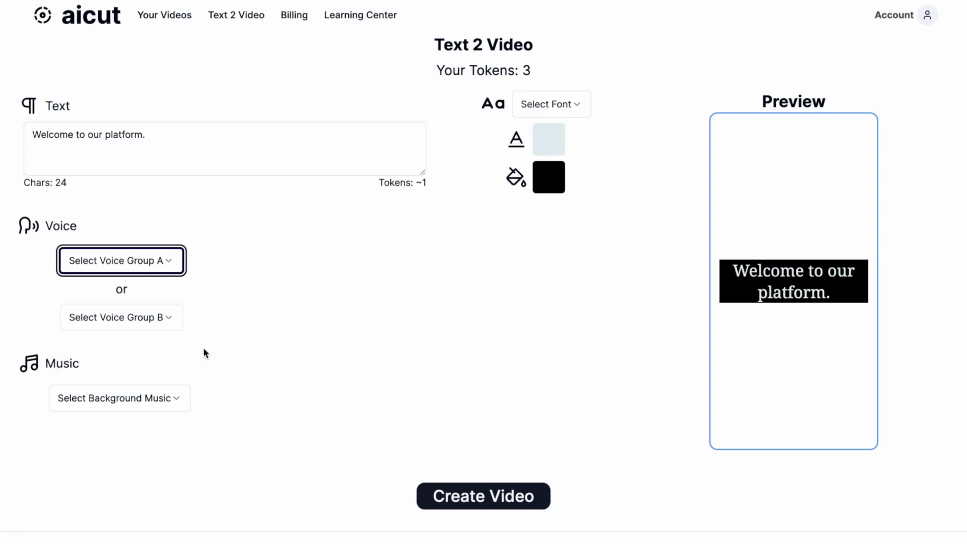
left_click(171, 326)
scroll(143, 217, "down", 2)
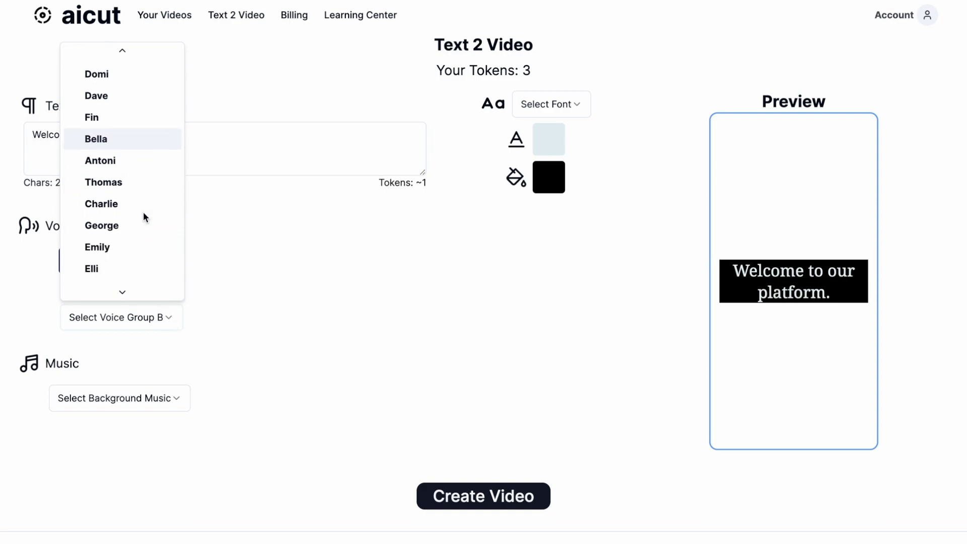
scroll(143, 217, "down", 2)
scroll(143, 217, "down", 1)
scroll(143, 217, "down", 3)
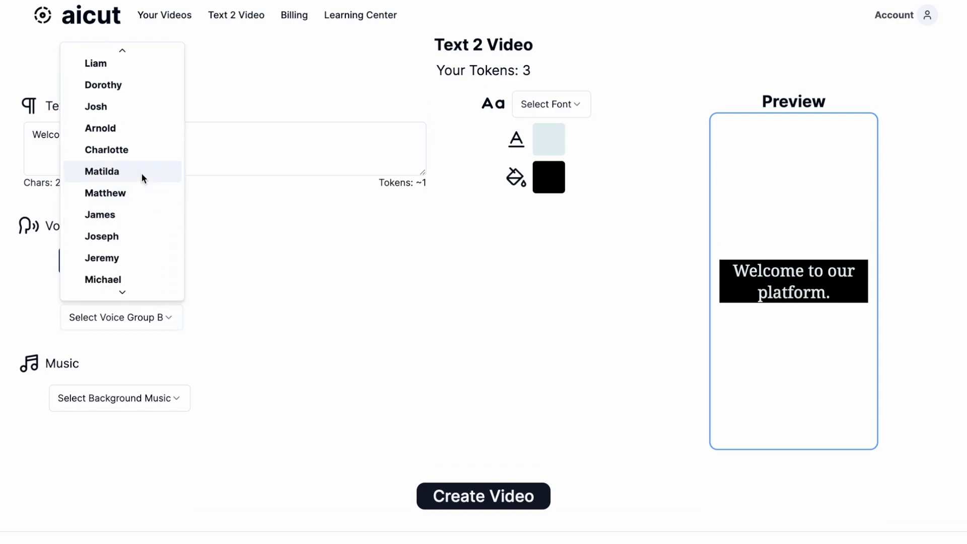
left_click(141, 174)
left_click(241, 298)
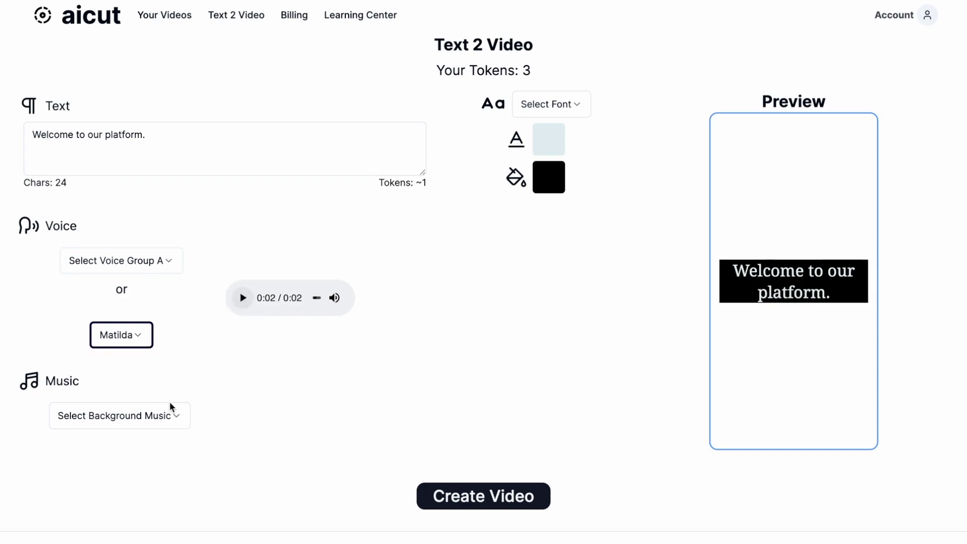
- Set the background music to 'shootouts' and briefly preview the track
left_click(170, 416)
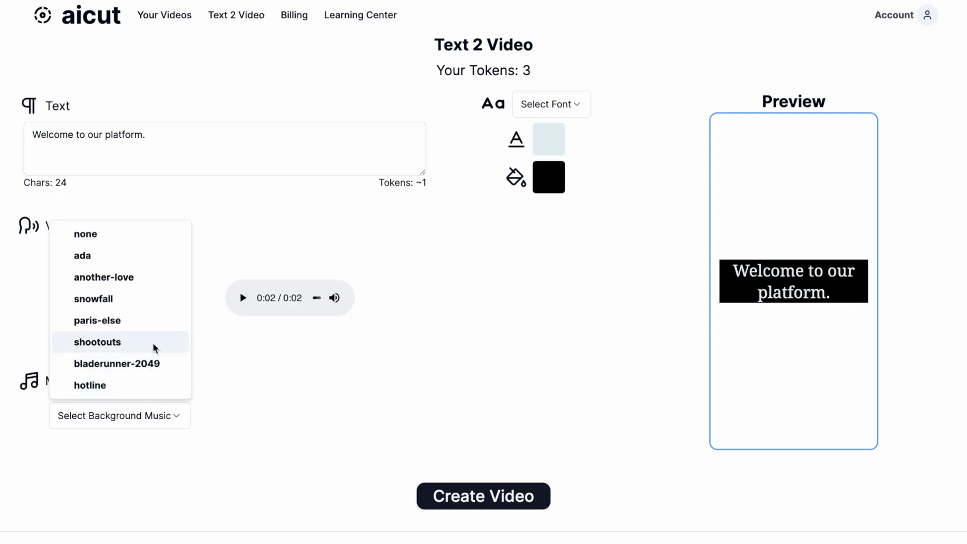
left_click(97, 341)
left_click(245, 421)
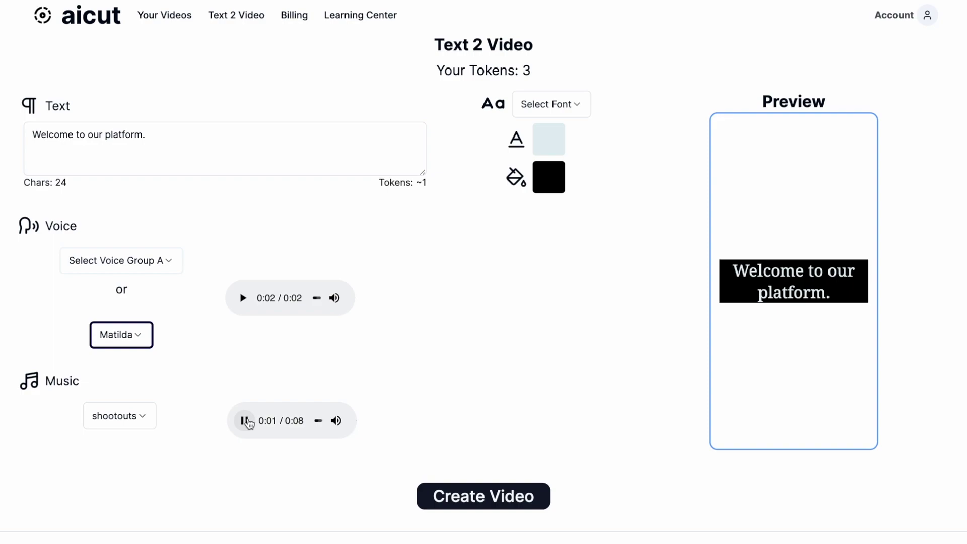
left_click(246, 421)
- Style the caption in Orbitron with yellow #ffff66 text and generate the video
left_click(533, 107)
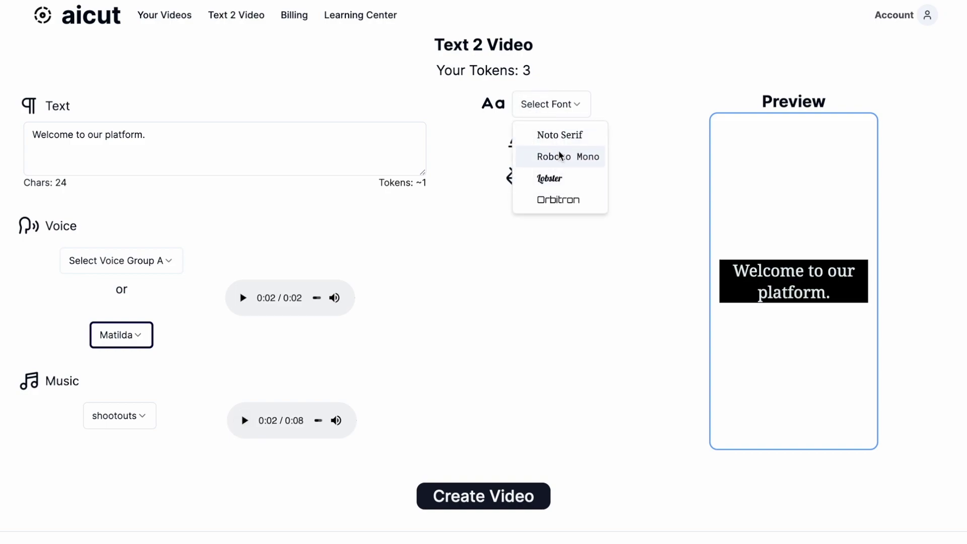
left_click(558, 198)
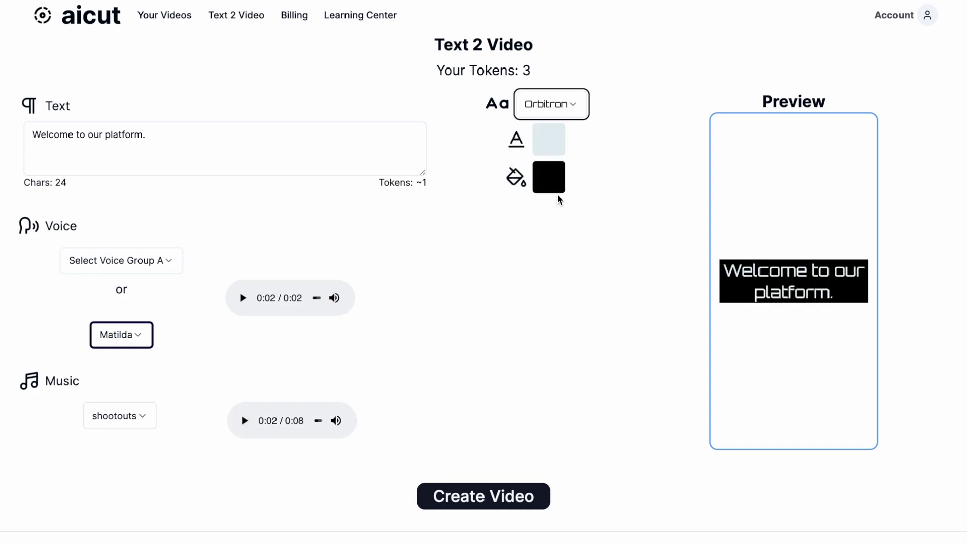
left_click(550, 149)
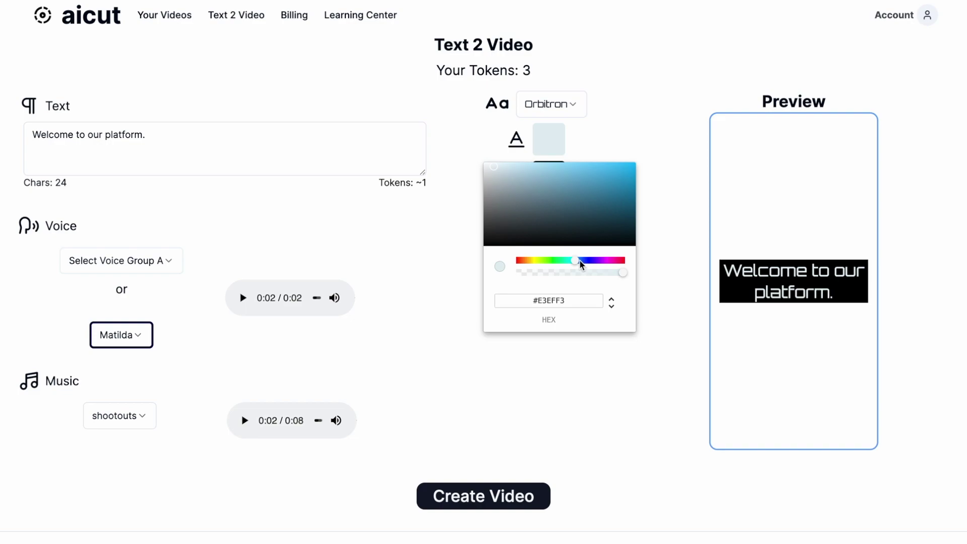
left_click(533, 261)
triple_click(563, 300)
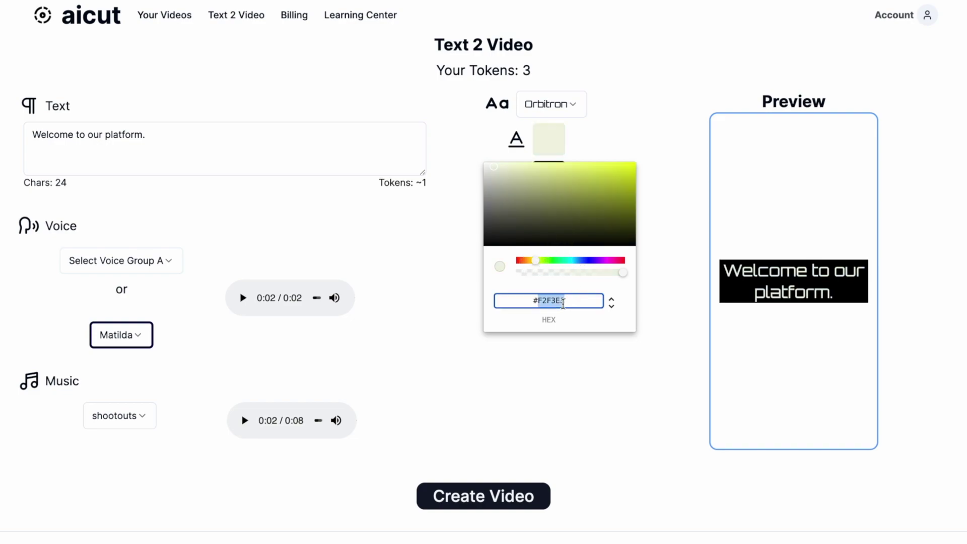
type("#ffff66")
left_click(559, 372)
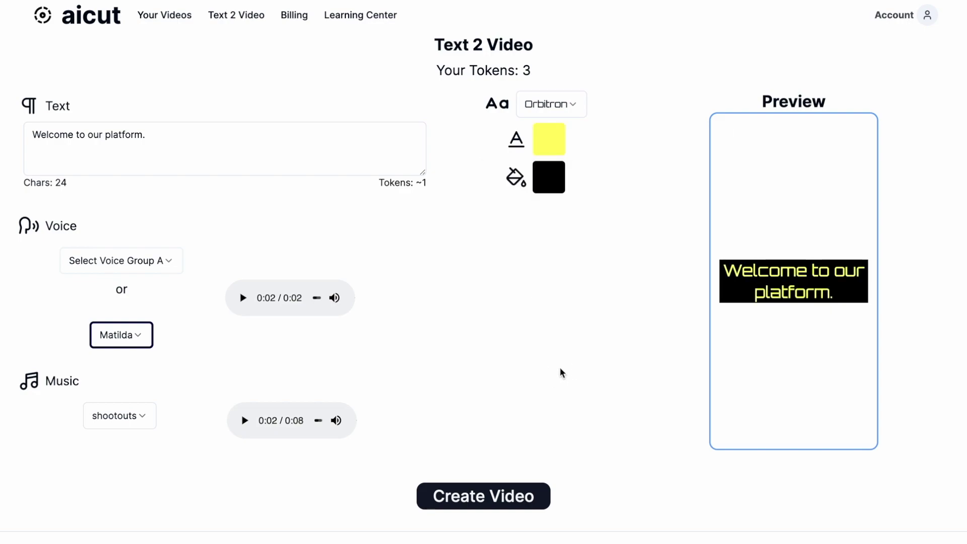
left_click(491, 496)
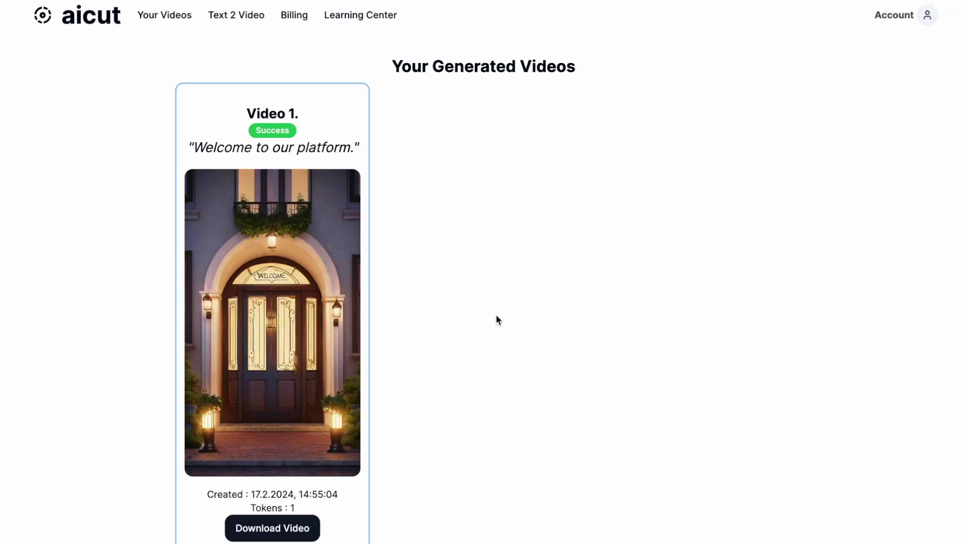
scroll(496, 319, "down", 1)
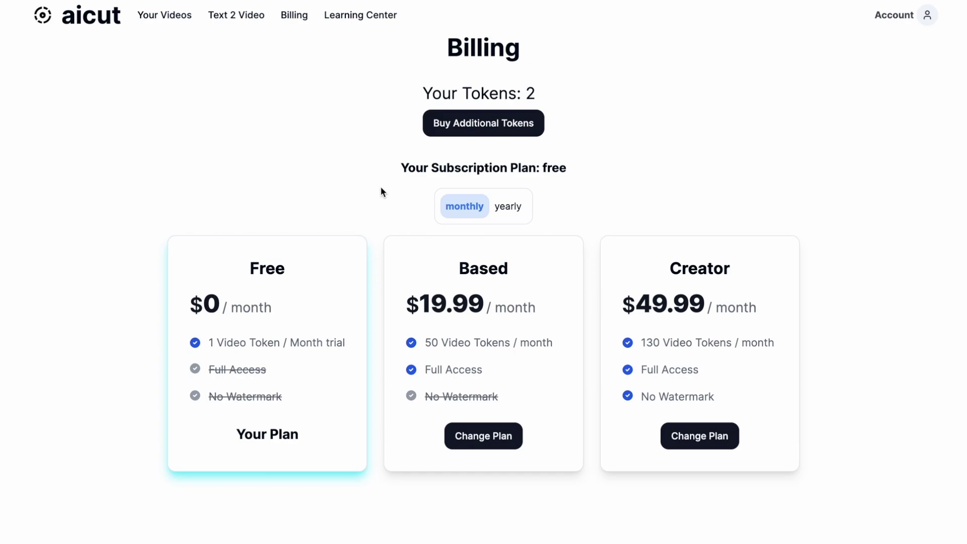
- Show yearly subscription prices and bring up the Buy Additional Tokens dialog
left_click(508, 210)
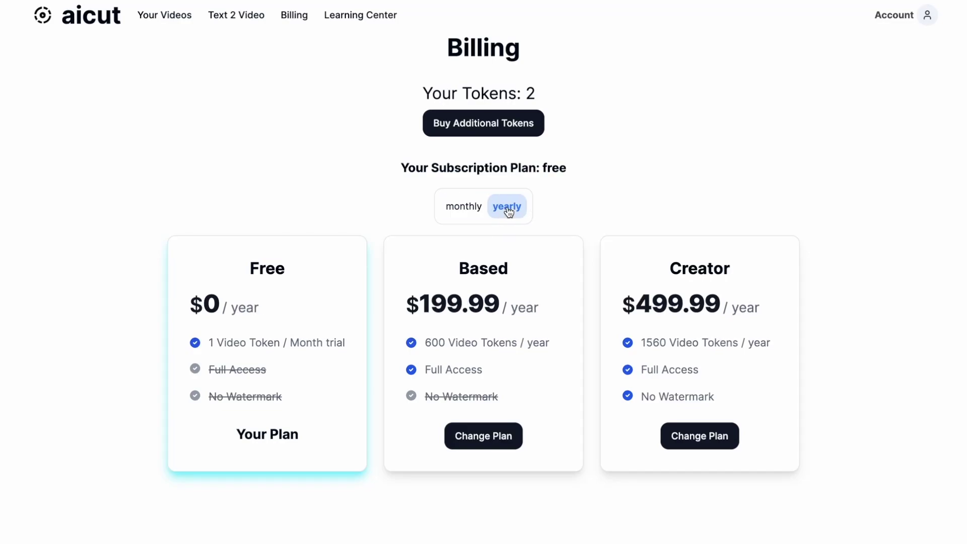
left_click(485, 129)
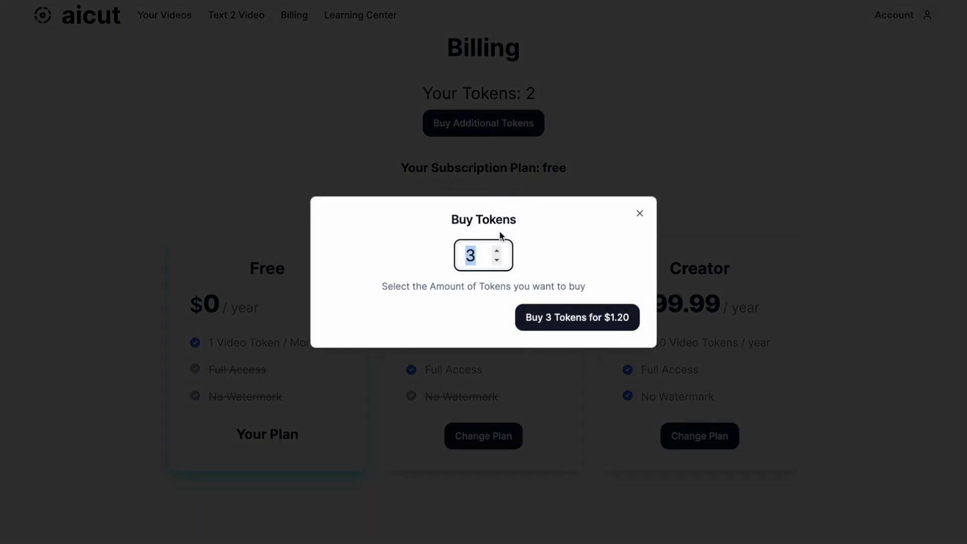